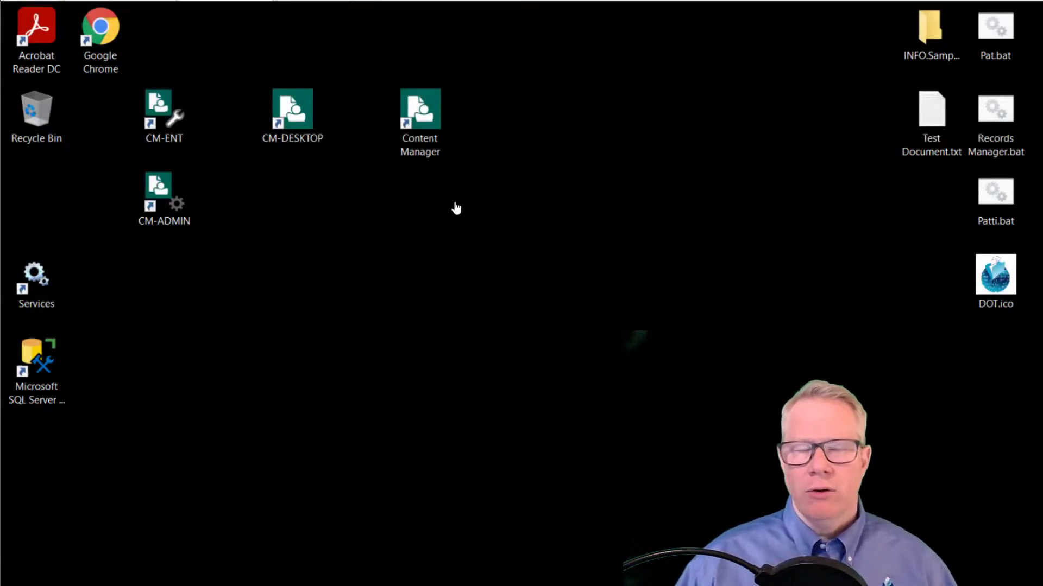
Launch Content Manager from the desktop.
left_click(427, 141)
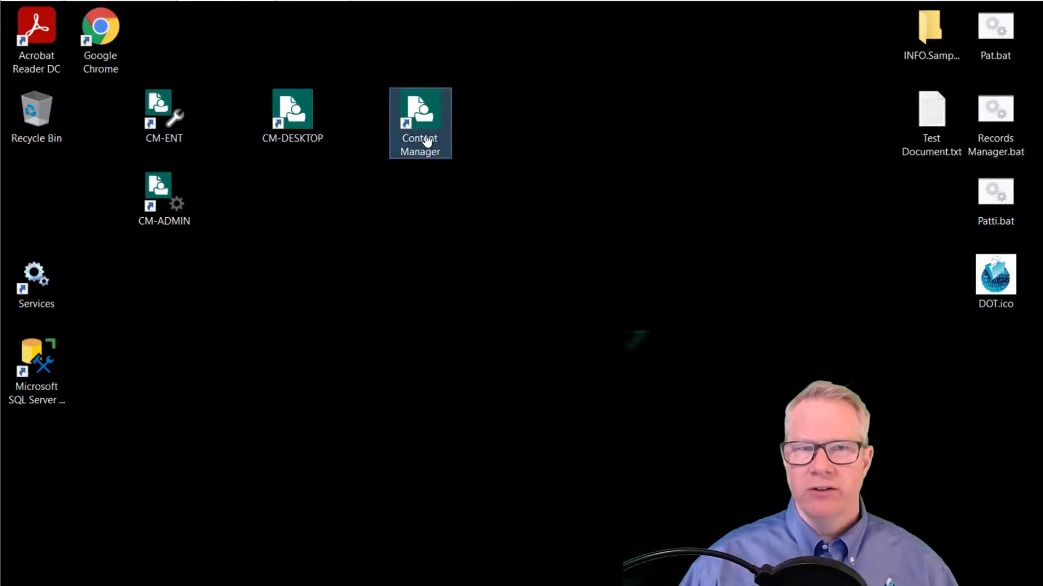
double_click(427, 141)
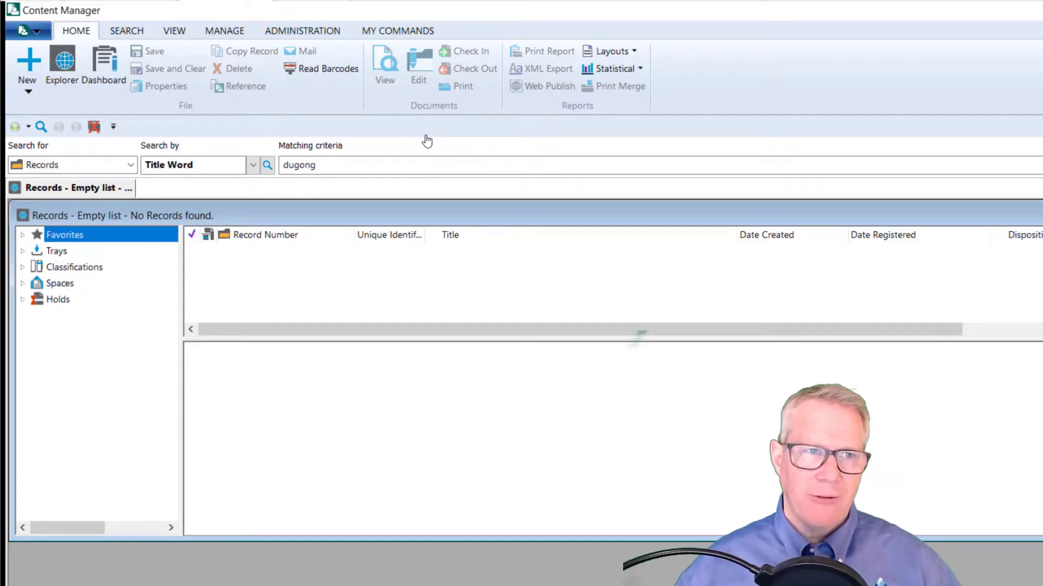
Review which windows are set to open at startup in the program options, and close the options without changes.
left_click(28, 31)
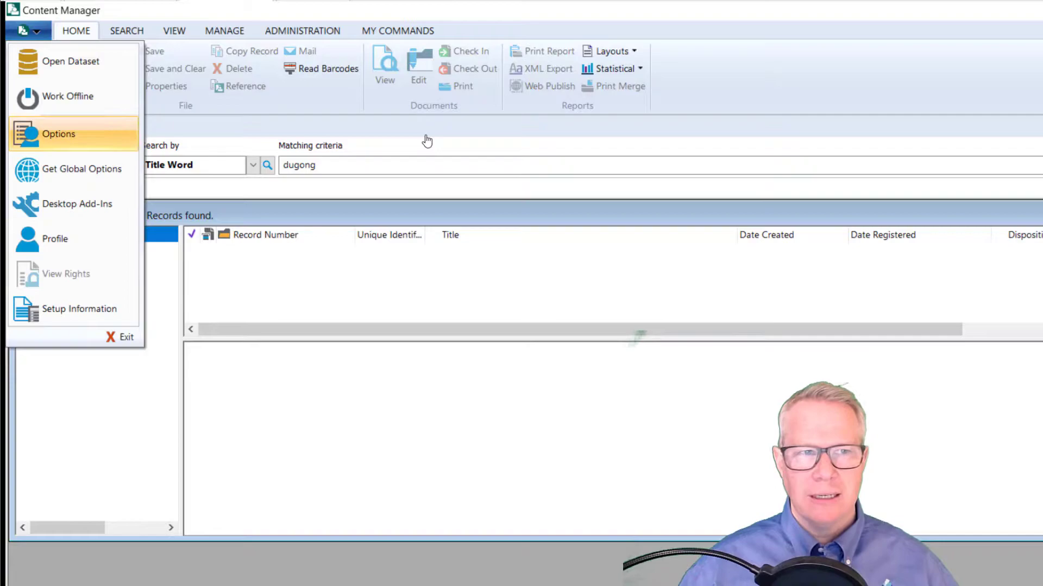
left_click(73, 134)
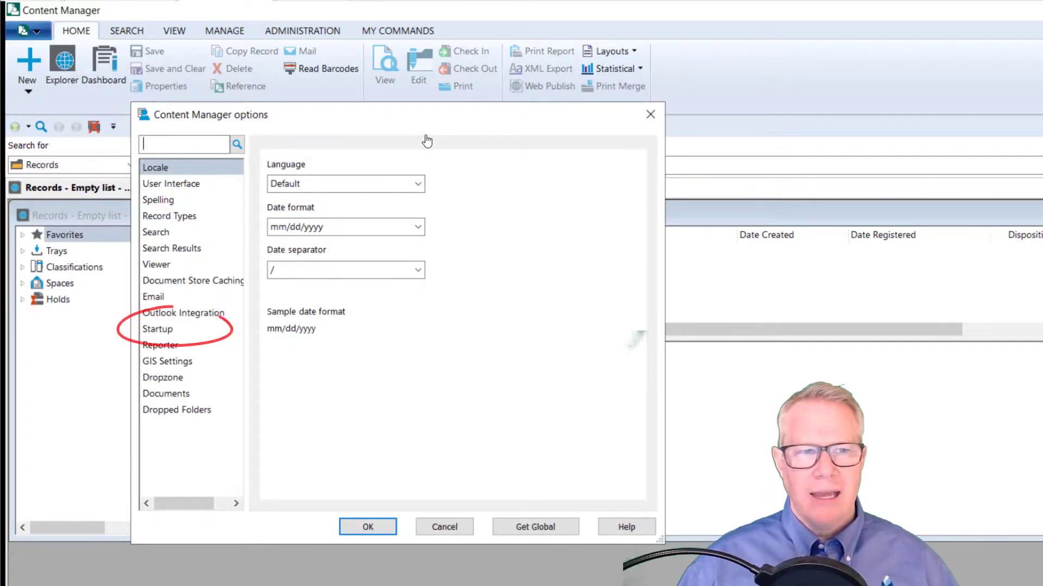
left_click(157, 329)
scroll(459, 308, "down", 3)
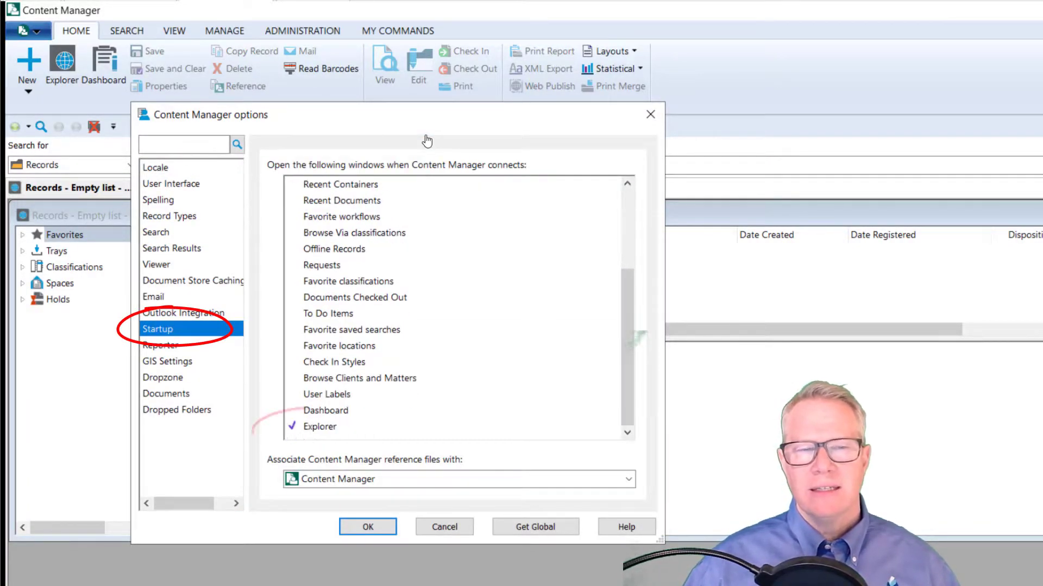
key("Escape")
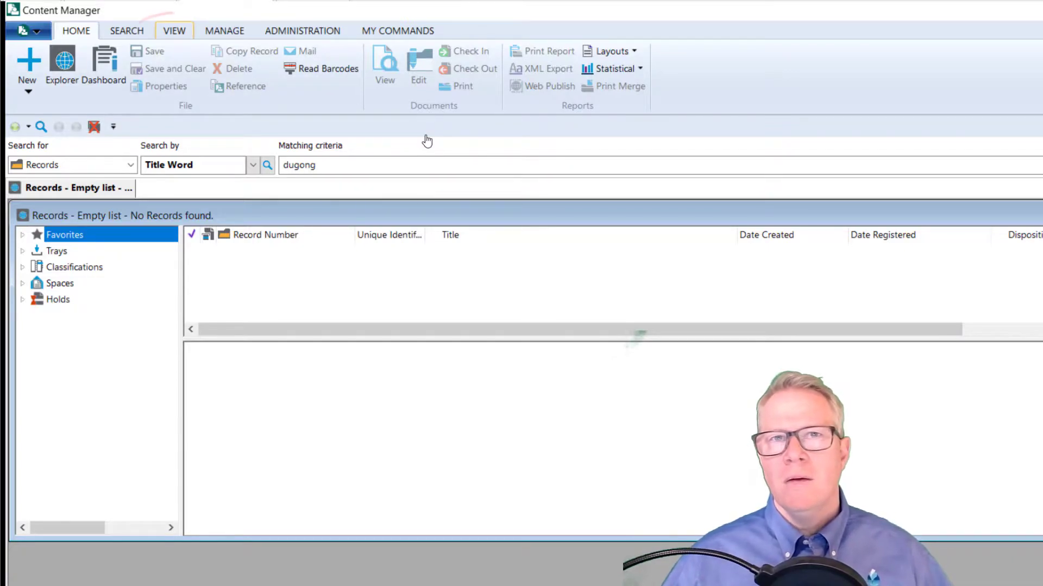
Expand the Favorites and Trays categories in the Explorer tree to examine their contents.
left_click(174, 31)
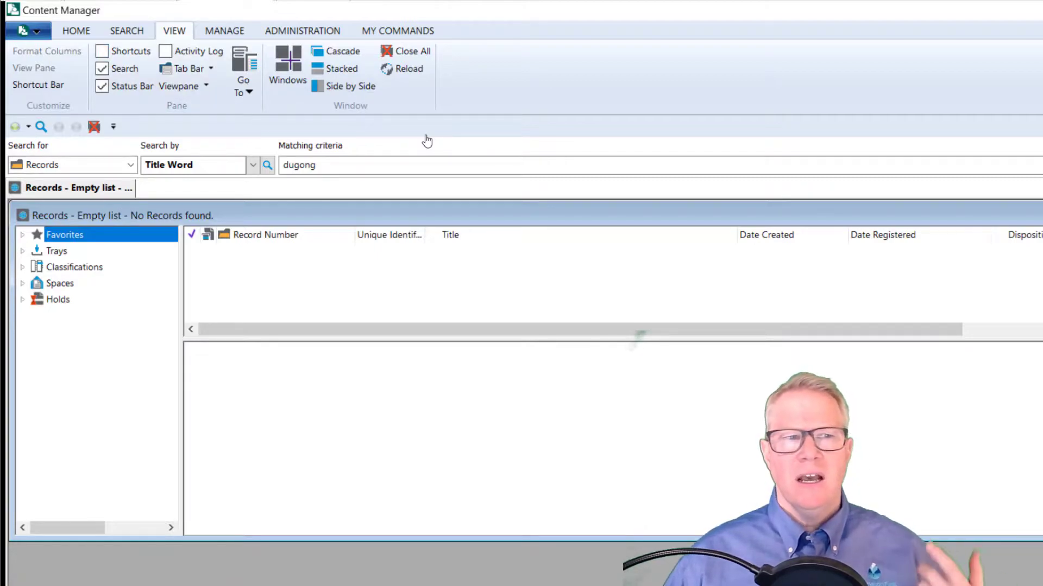
key("Right")
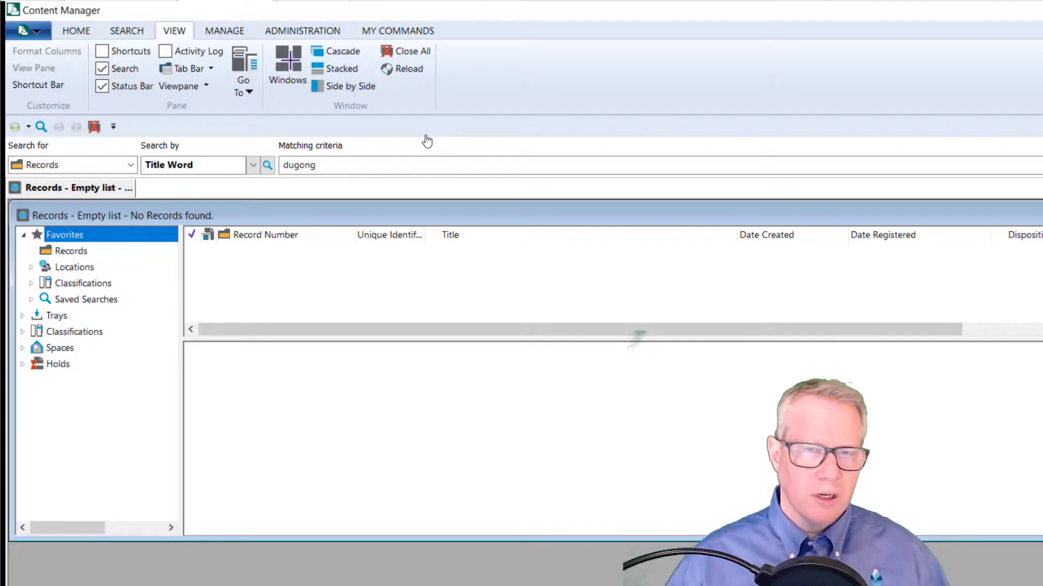
key("Down")
key("Down")
key("Down")
key("Down")
key("Down")
key("Right")
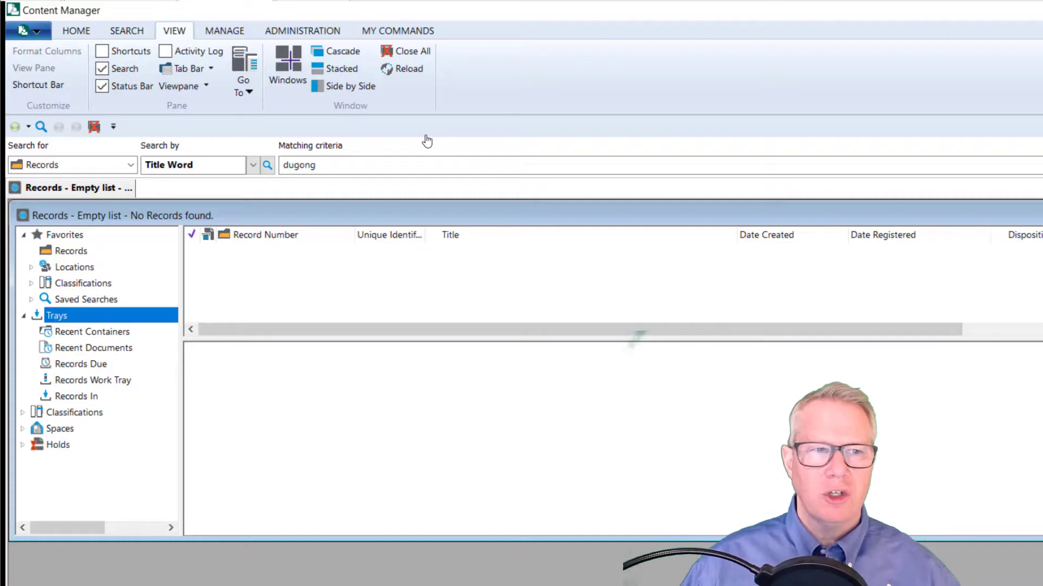
Browse the favorite Records, the COMPANY location and the favorite Classifications in the Explorer tree.
left_click(71, 251)
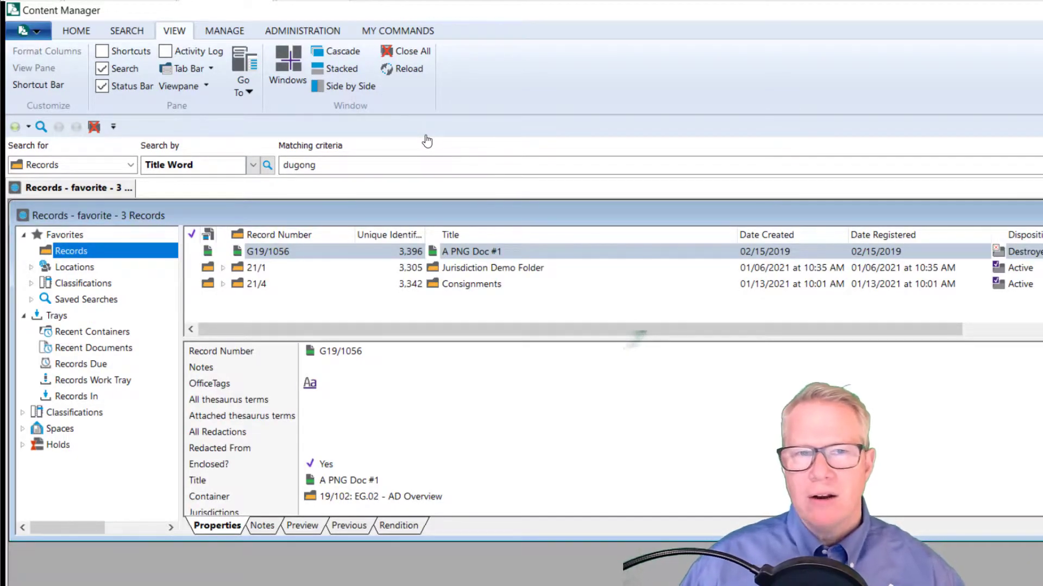
key("Down")
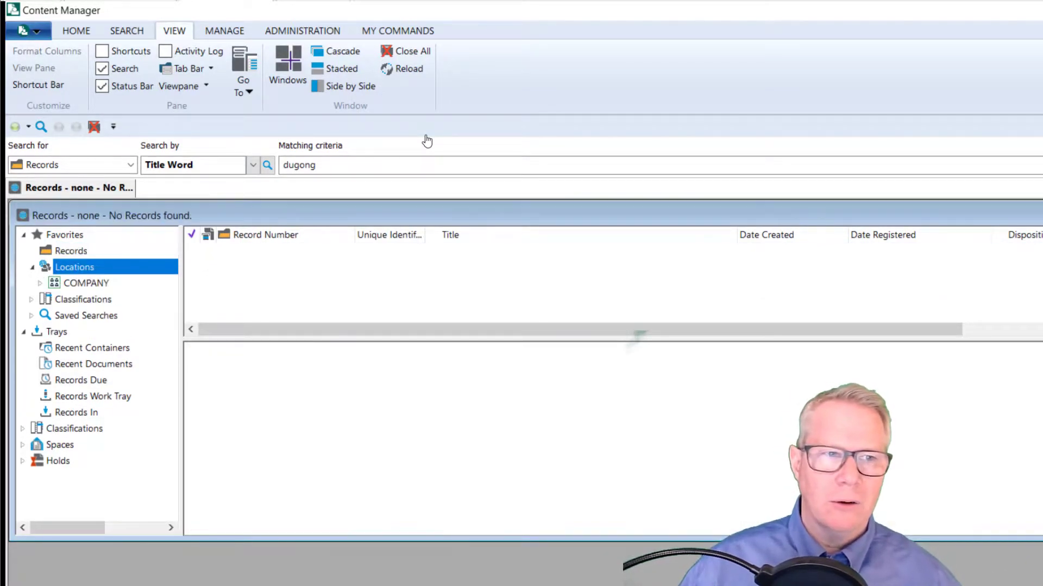
key("Down")
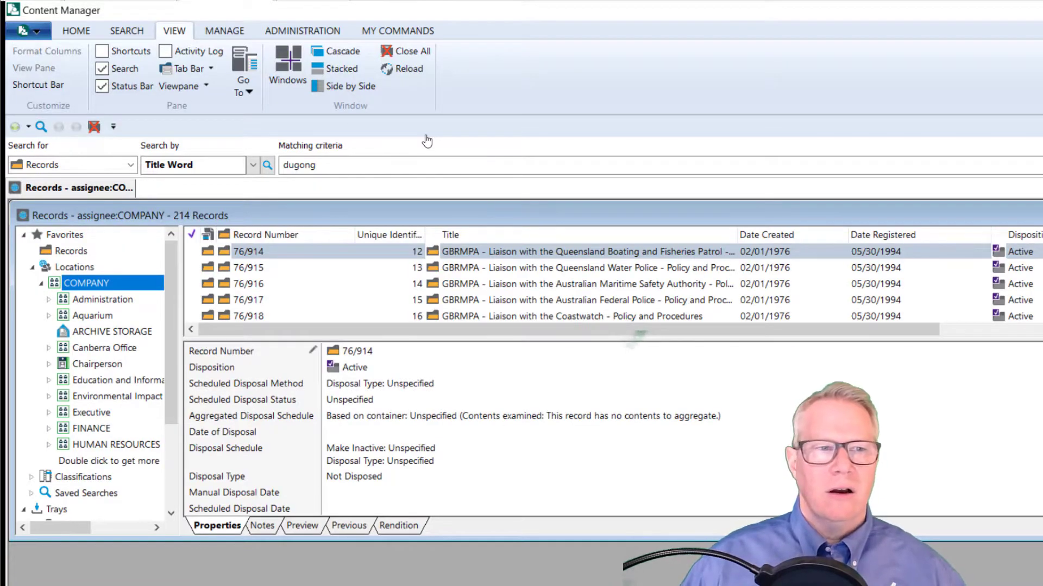
key("Left")
key("Down")
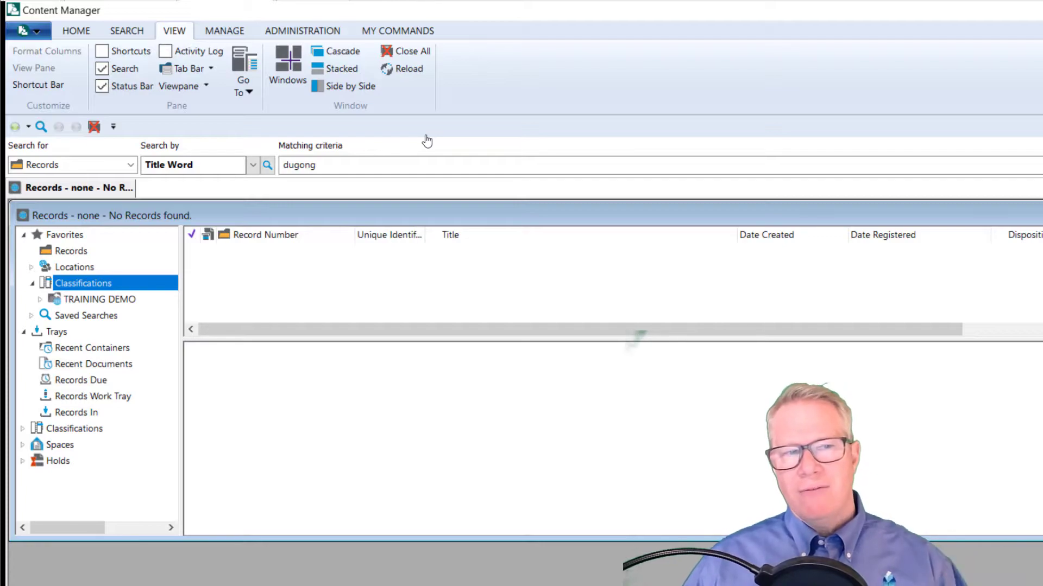
View the records in the Recent Documents and Records Due trays, and collapse Trays.
left_click(92, 348)
key("Down")
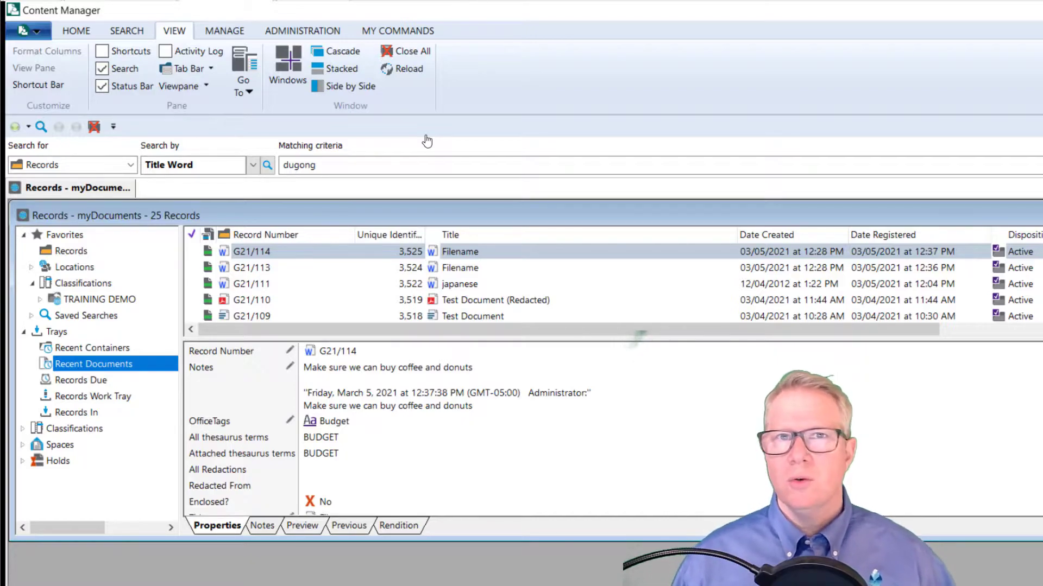
key("Down")
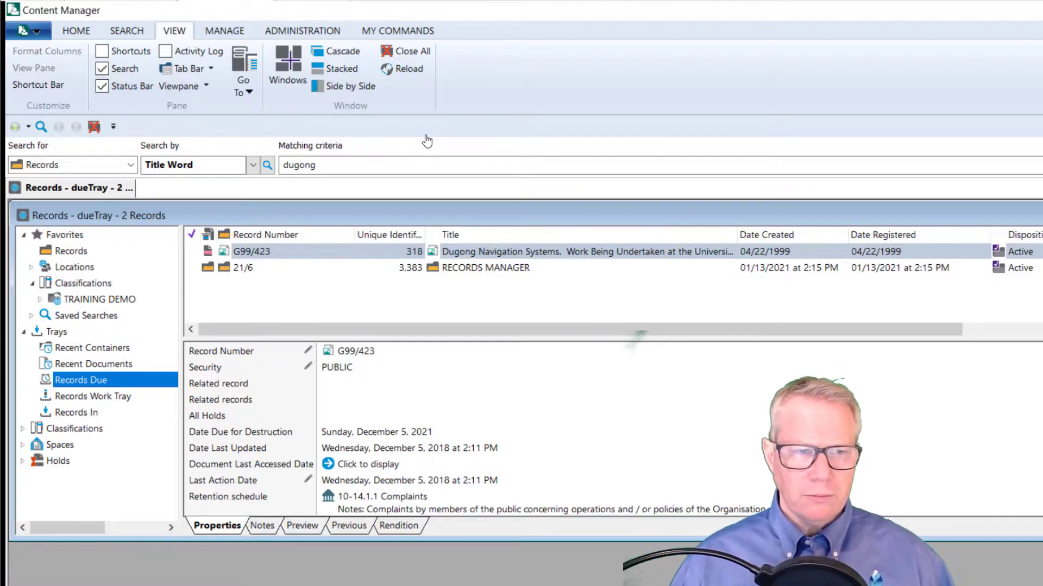
key("Left")
key("Left")
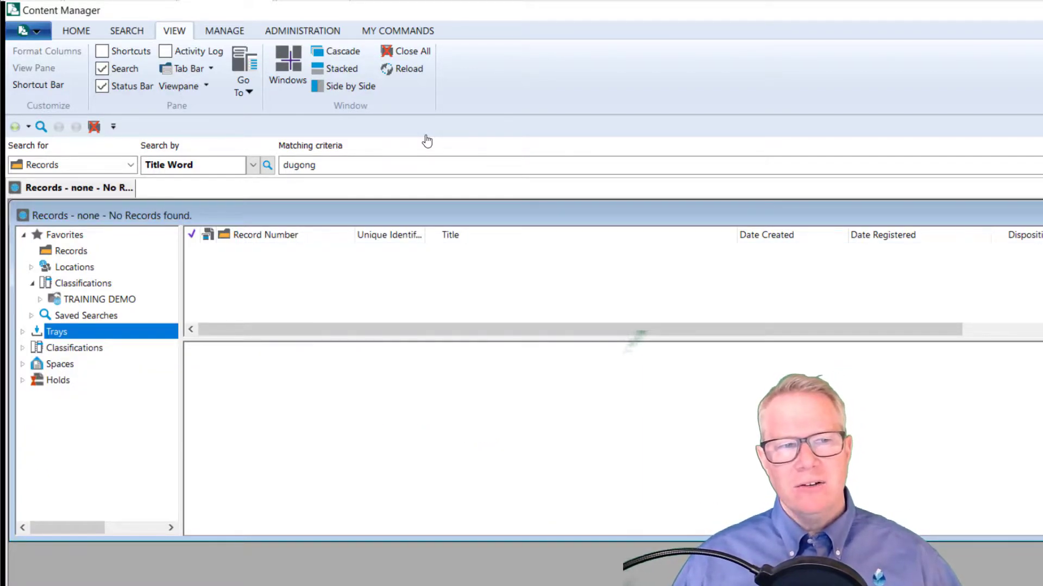
Examine the contents of the top-level Classifications and Holds categories in the Explorer tree, leaving Classifications collapsed.
key("Down")
key("Right")
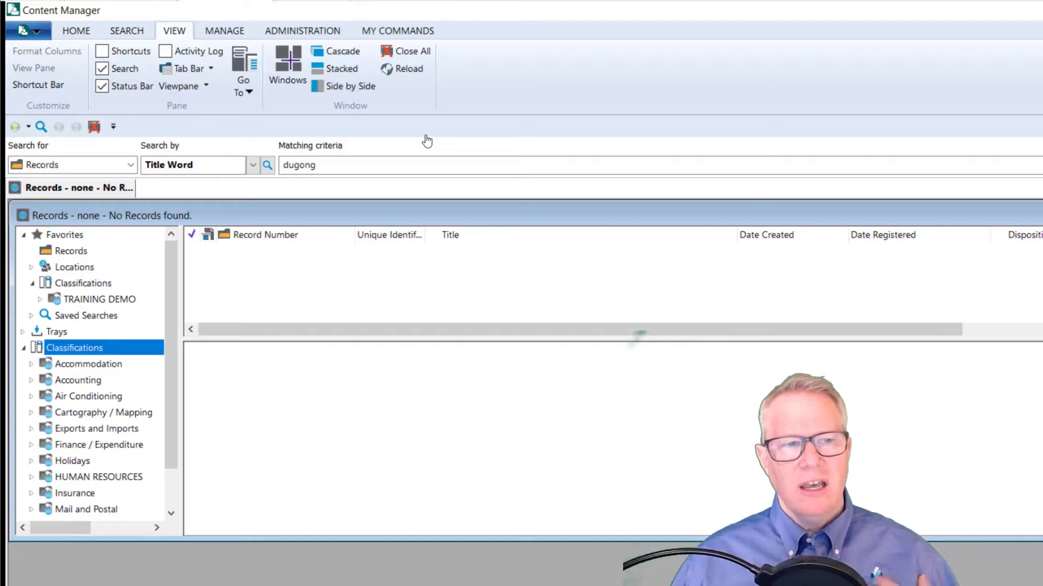
key("Left")
key("Down")
key("Right")
key("Left")
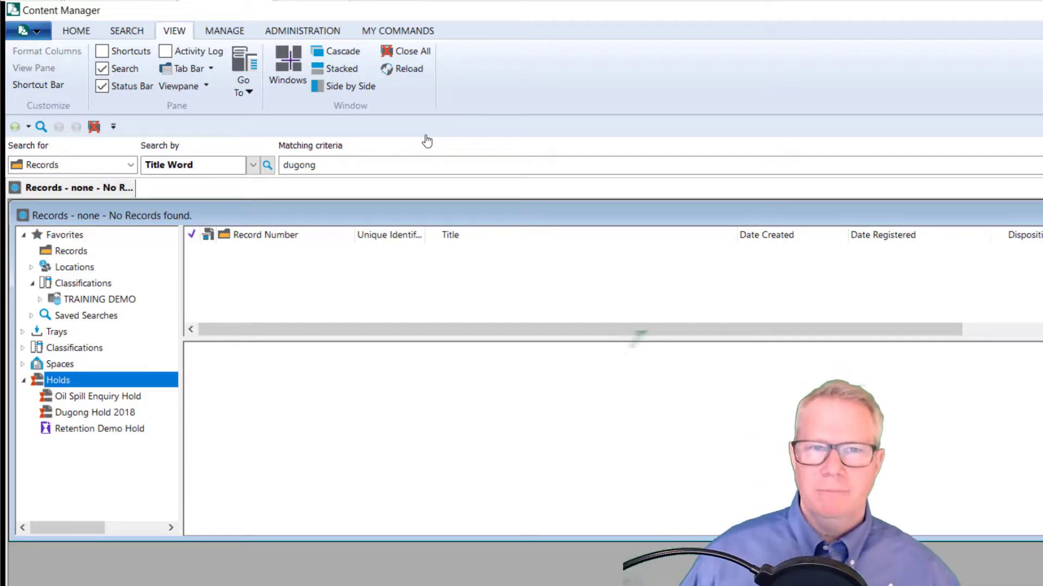
Maximize the Explorer window and open its configuration settings.
left_click(1039, 216)
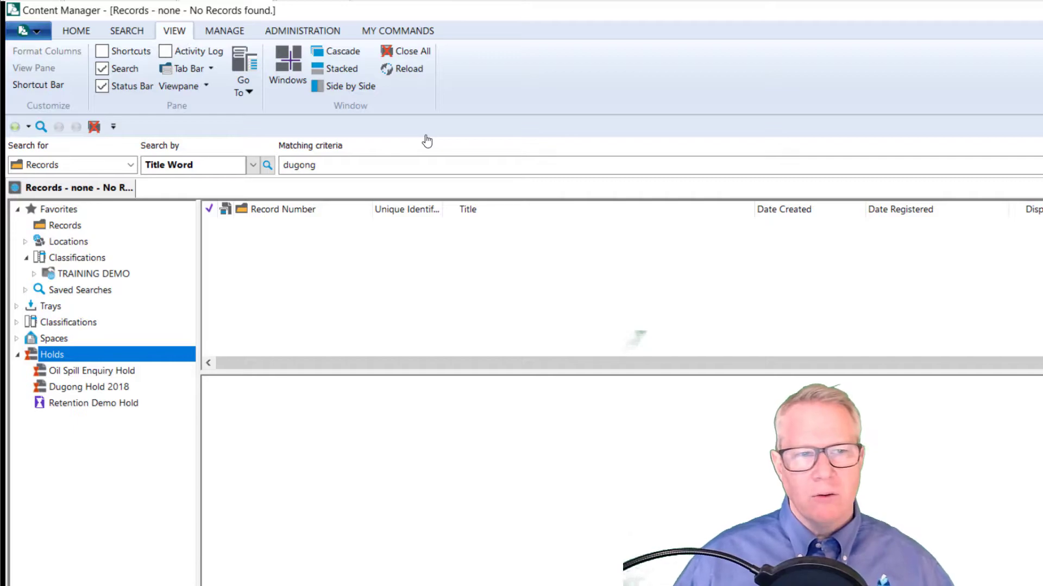
right_click(164, 479)
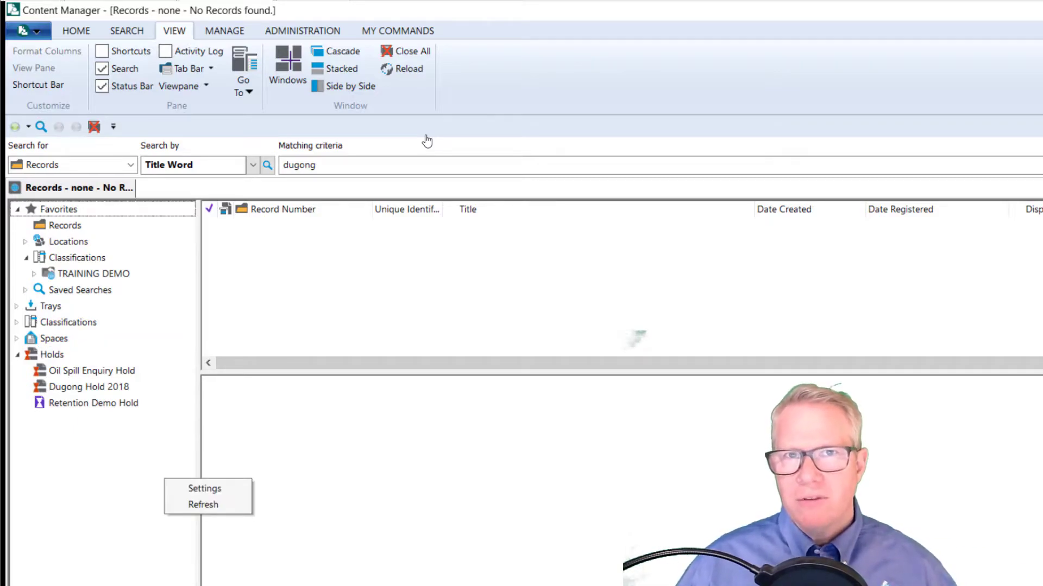
key("Down")
key("Return")
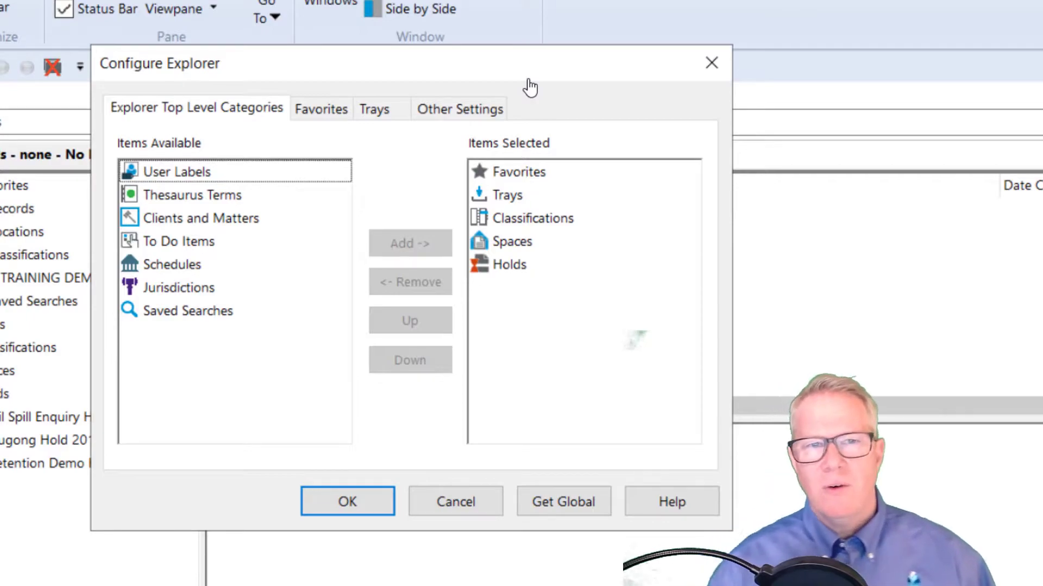
Remove Spaces from the selected Explorer top-level categories.
key("Tab")
key("Down")
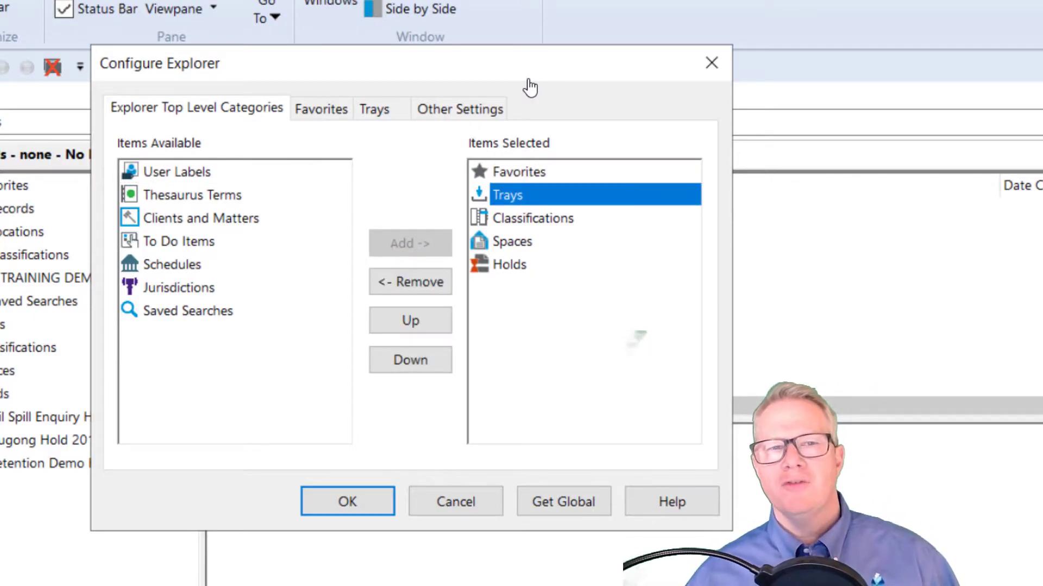
key("Down")
key("Down")
key("ctrl+Home")
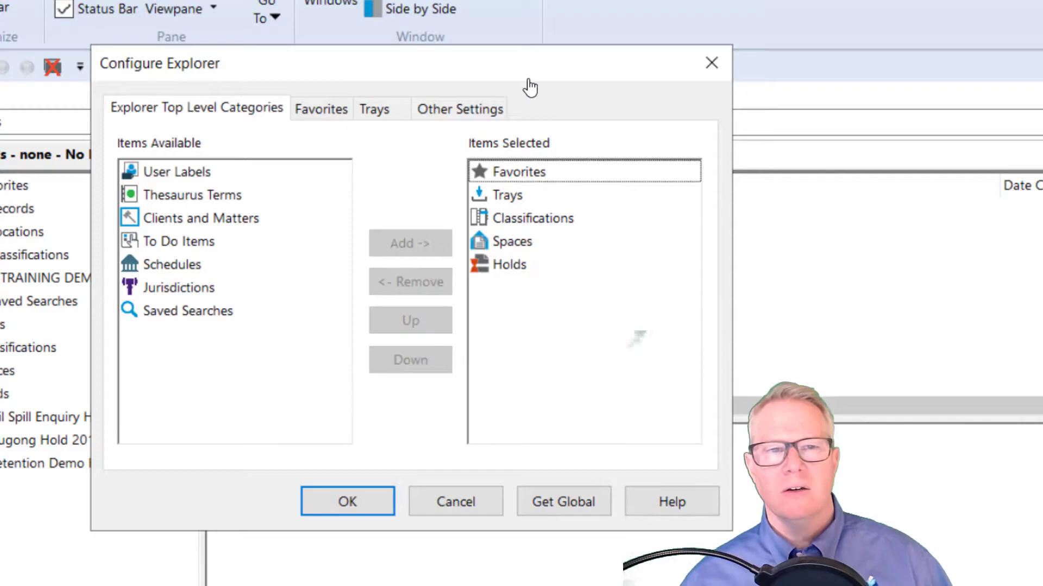
key("End")
key("Up")
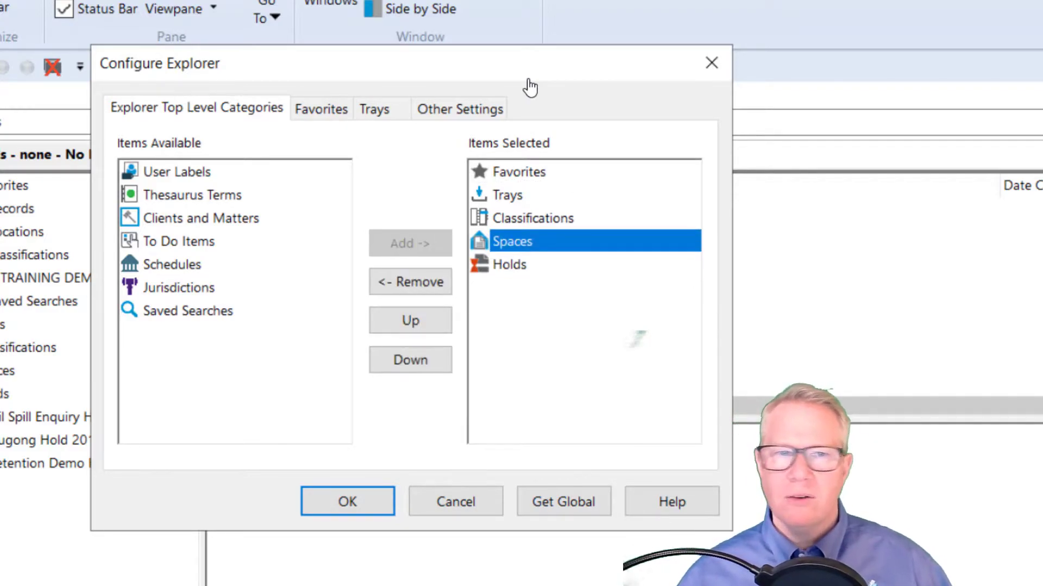
left_click(410, 282)
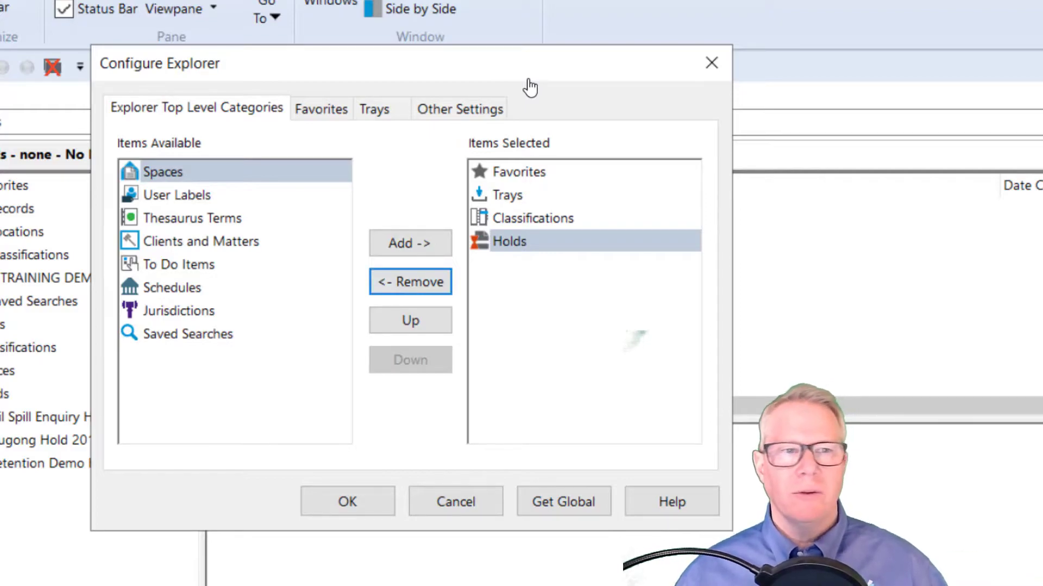
Add Clients and Matters and Jurisdictions to the selected Explorer top-level categories.
left_click(201, 241)
key("alt+a")
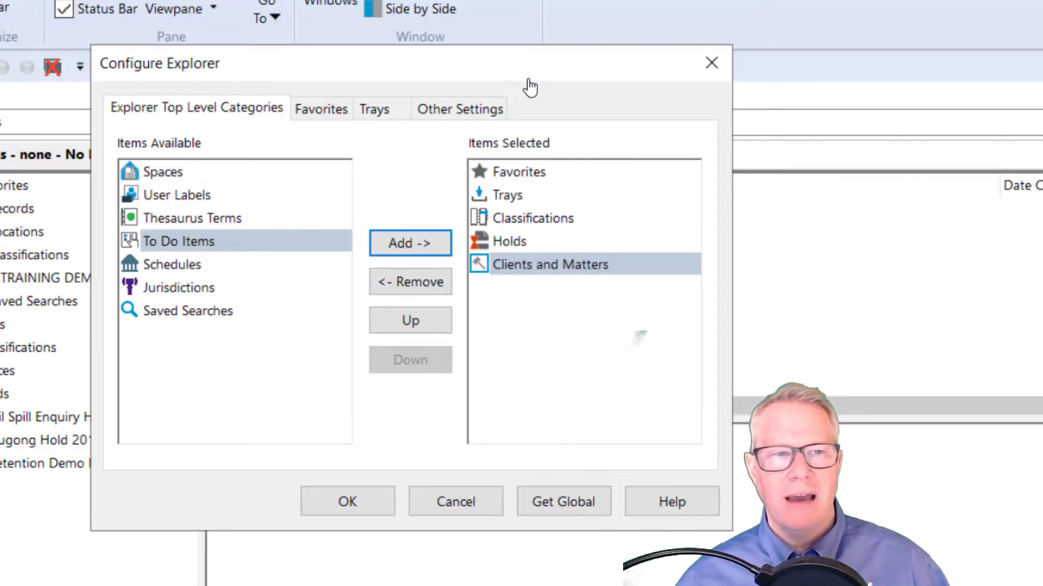
key("shift+Tab")
key("Down")
key("Down")
key("alt+a")
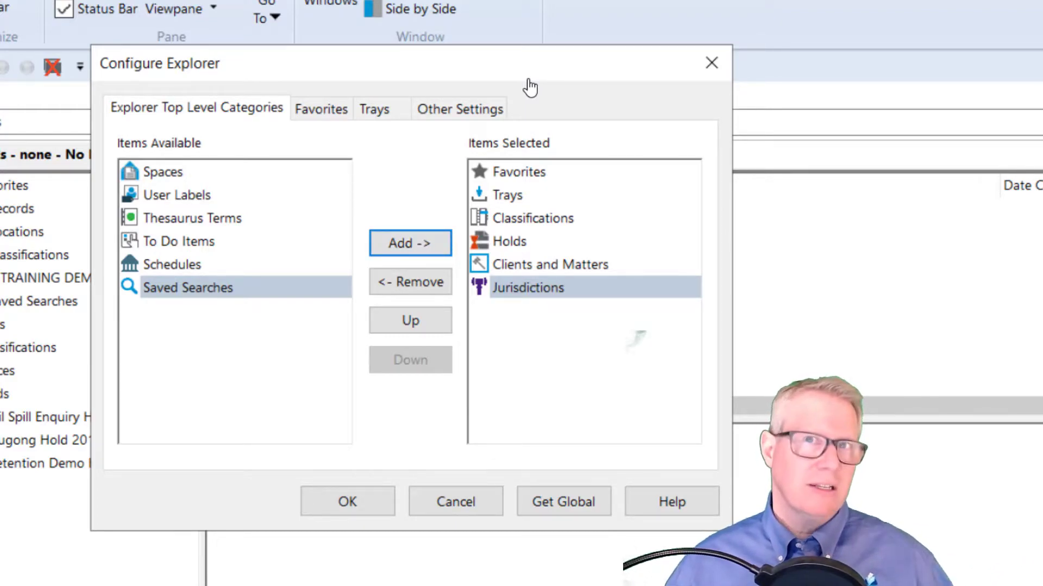
Reorder the selected top-level categories so Jurisdictions sits between Holds and Clients and Matters.
left_click(411, 320)
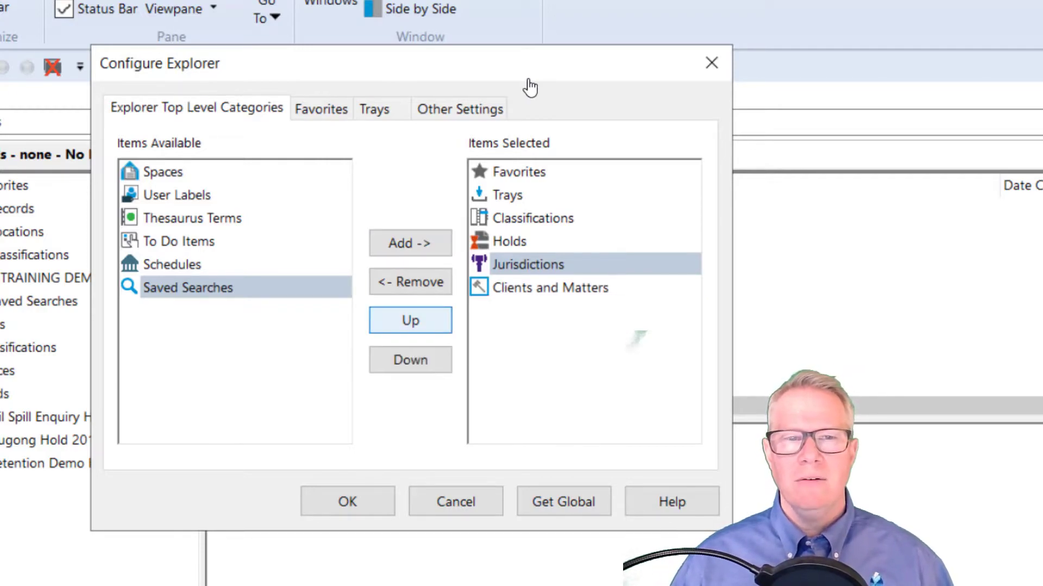
left_click(411, 320)
key("Tab")
key("space")
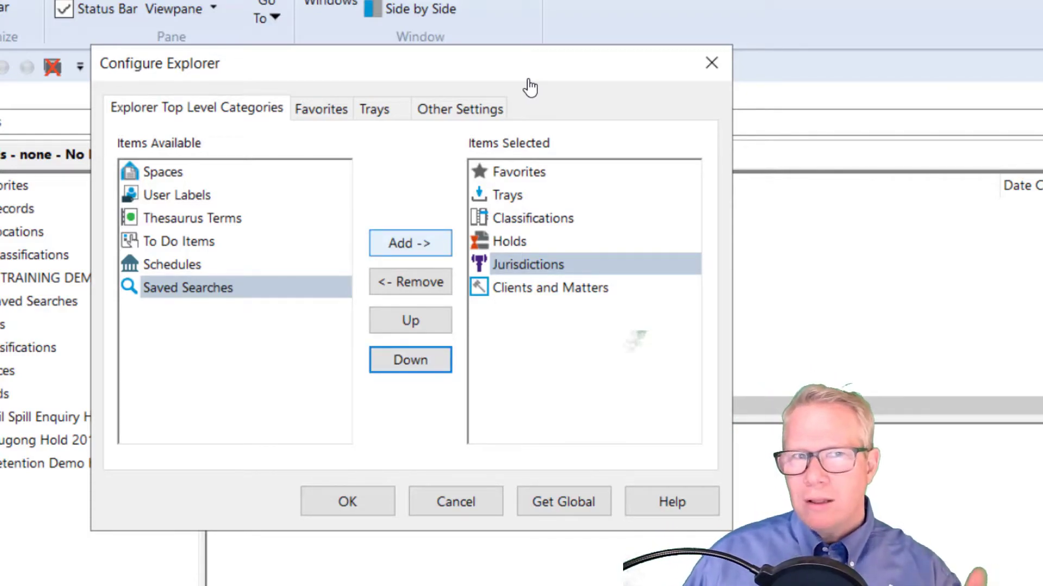
Add Schedule to the selected items of the Explorer's Favorites category.
key("ctrl+Tab")
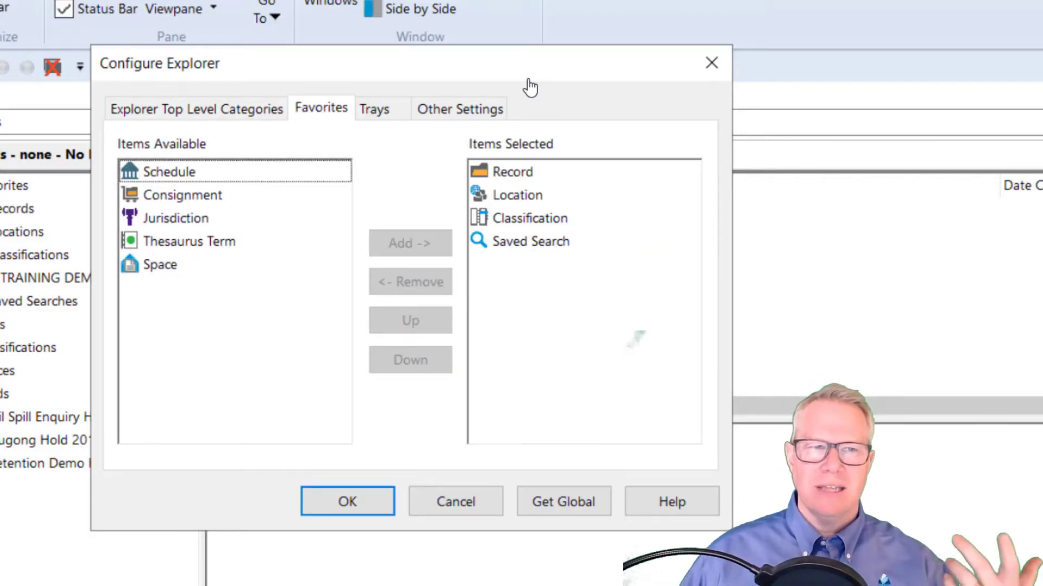
key("Down")
key("Down")
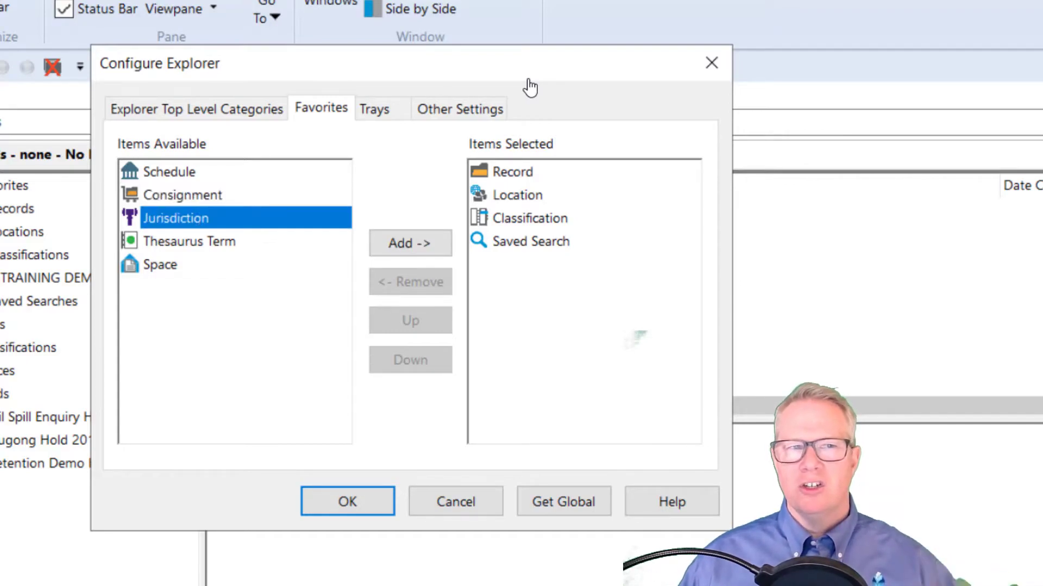
key("Down")
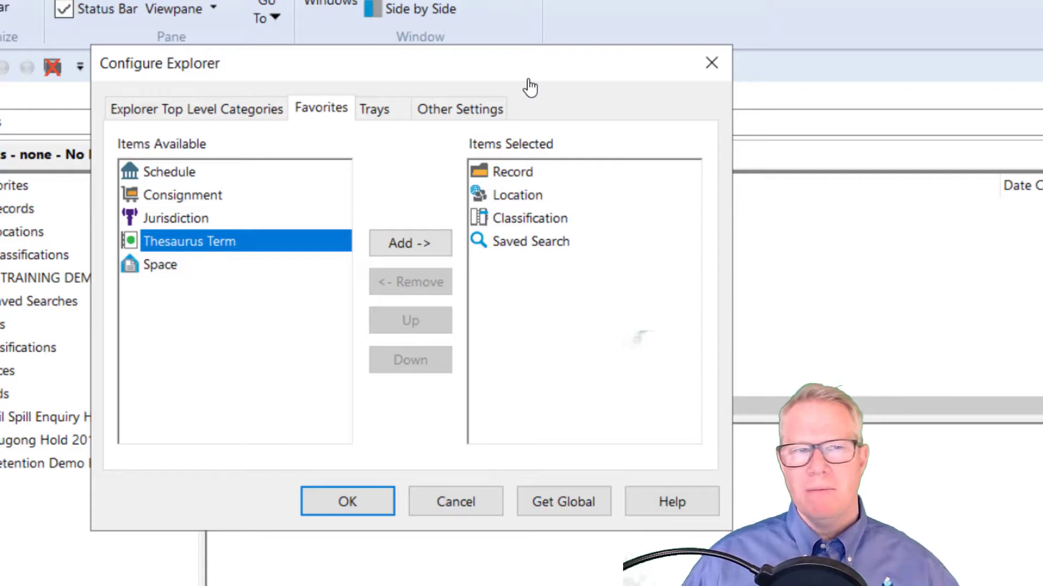
key("Home")
key("Tab")
key("Return")
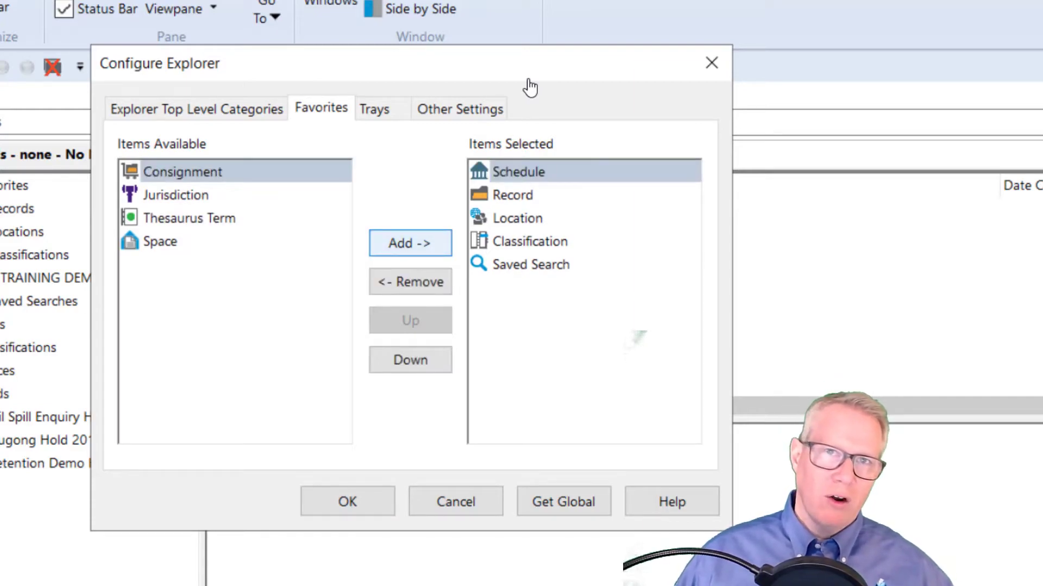
Move Schedule to the end of the selected Favorites items, below Saved Search.
key("Tab")
key("Tab")
key("Tab")
key("Return")
key("Return")
key("Return")
key("Return")
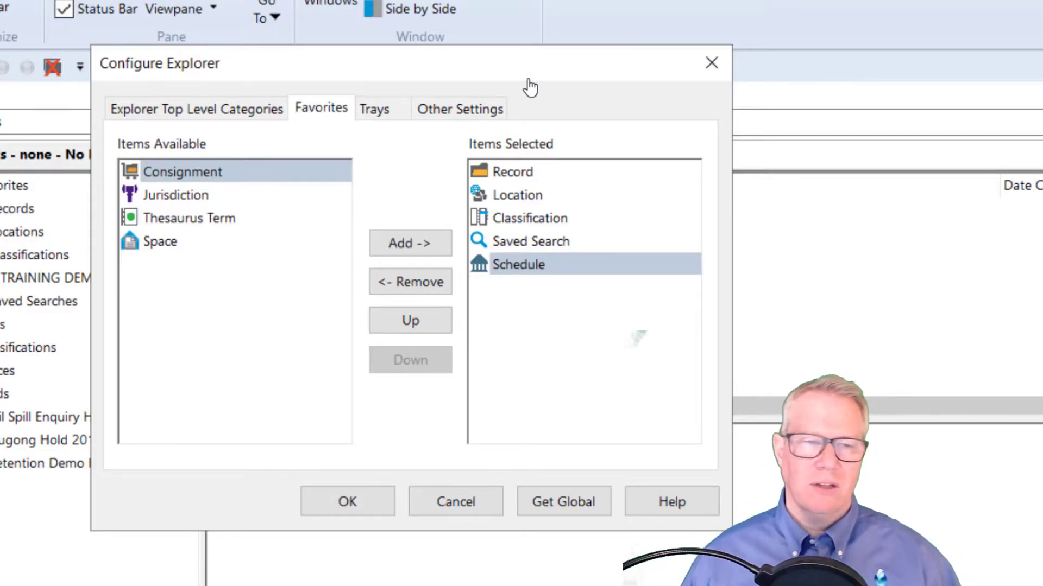
Review the Trays and Other Settings options of the Explorer configuration, then save the configuration.
key("ctrl+Tab")
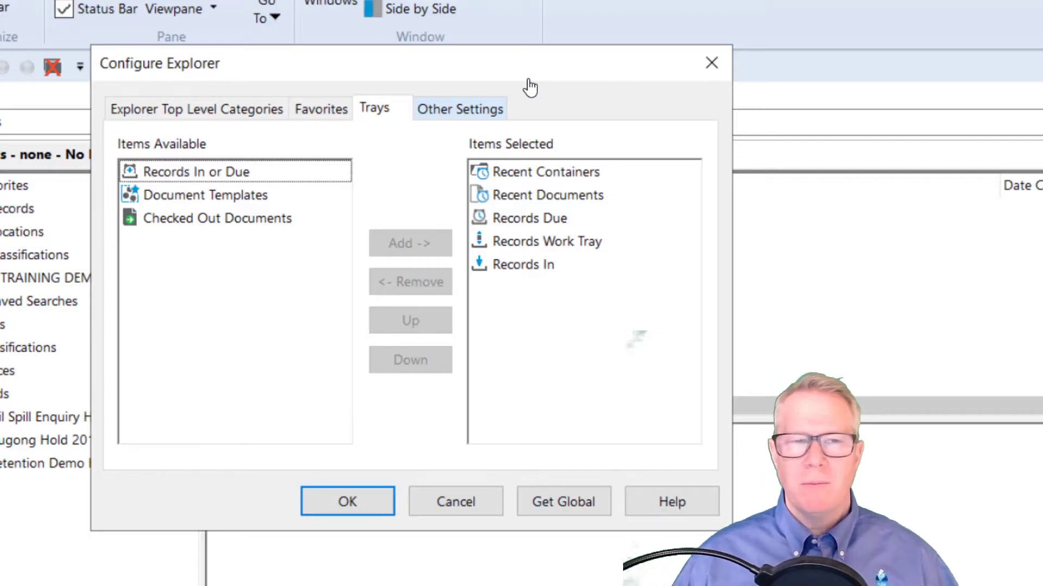
key("ctrl+Tab")
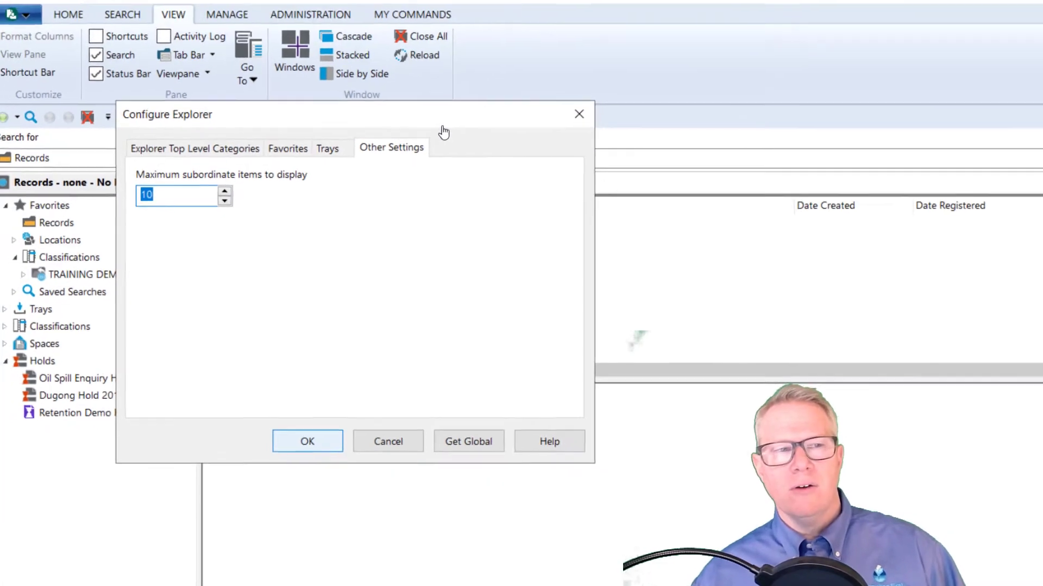
key("Return")
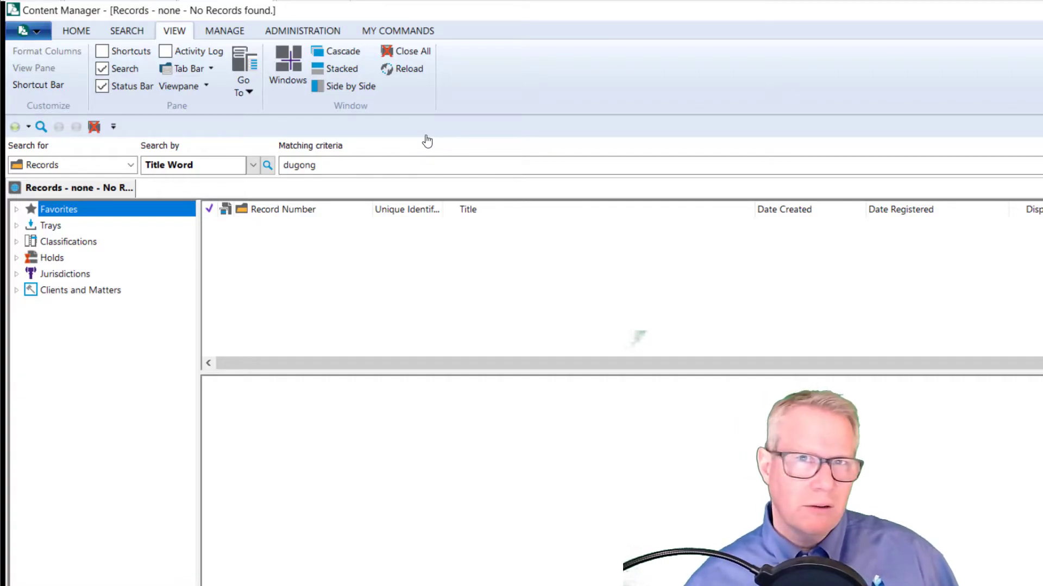
Expand Classifications in the Explorer tree, load its remaining entries, and collapse the category again.
key("Down")
key("Down")
key("Right")
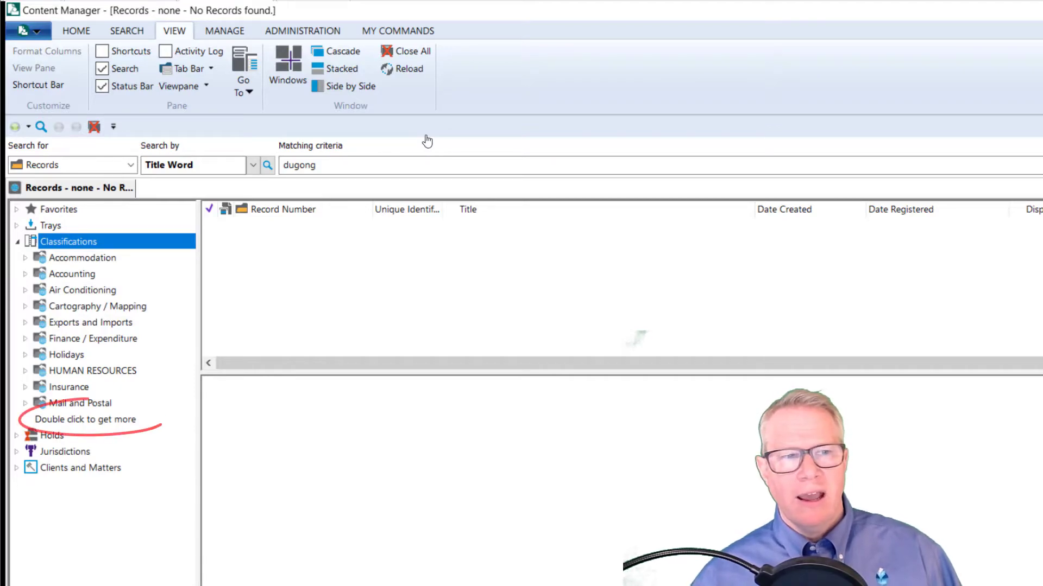
key("Down")
key("Down")
key("Down")
key("Down")
key("Down")
key("Down")
key("Down")
key("Down")
key("Down")
key("Down")
key("Down")
key("Return")
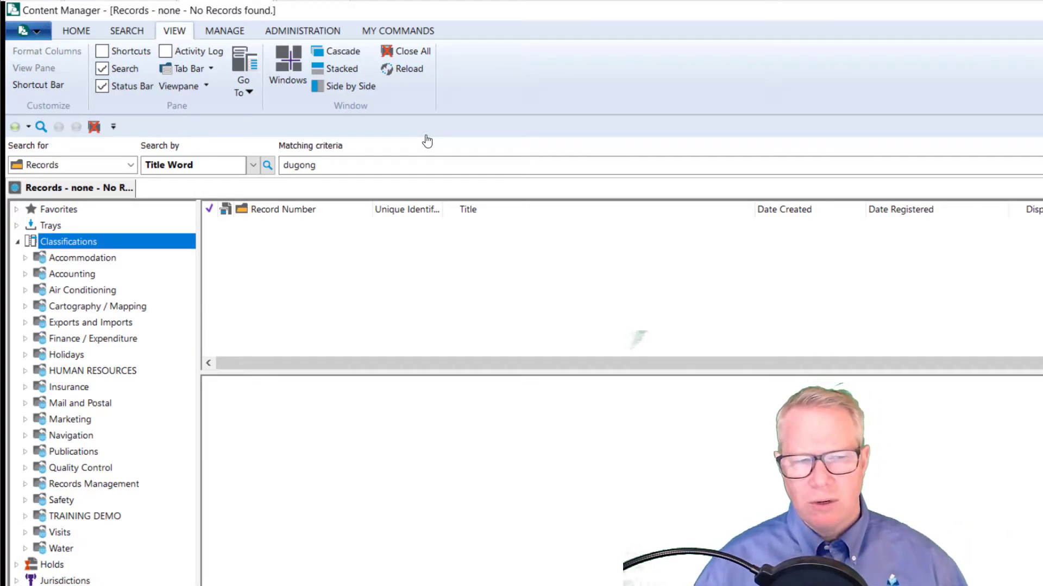
key("Left")
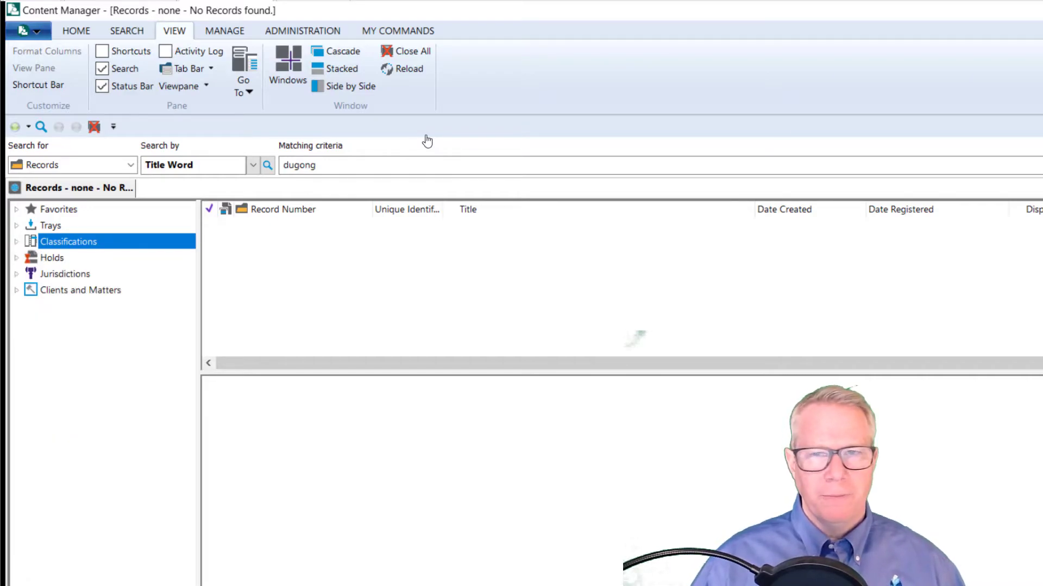
Expand Favorites in the Explorer tree and display the favorite Records in the list.
key("Up")
key("Up")
key("Right")
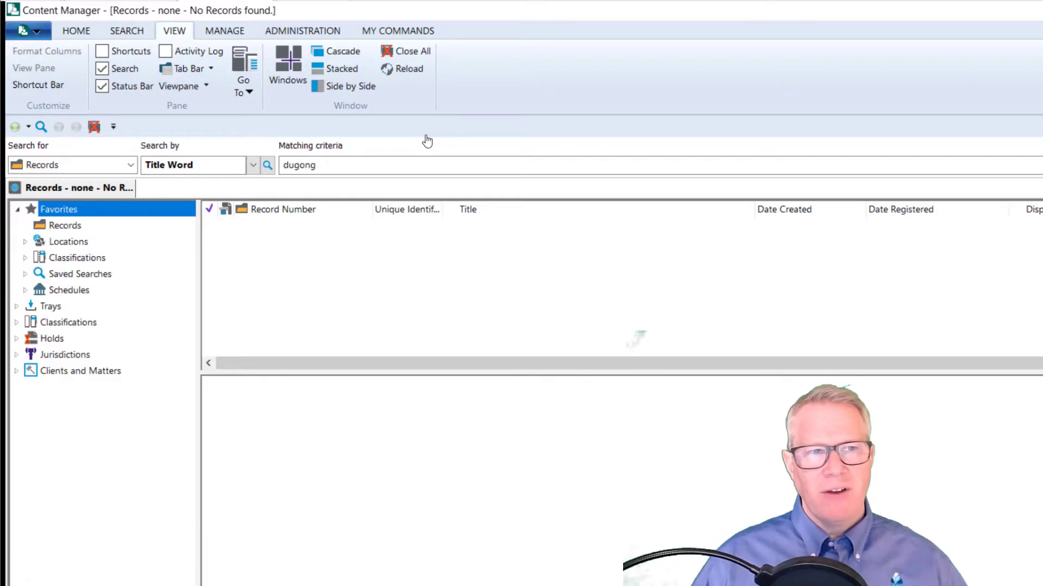
key("Down")
key("Tab")
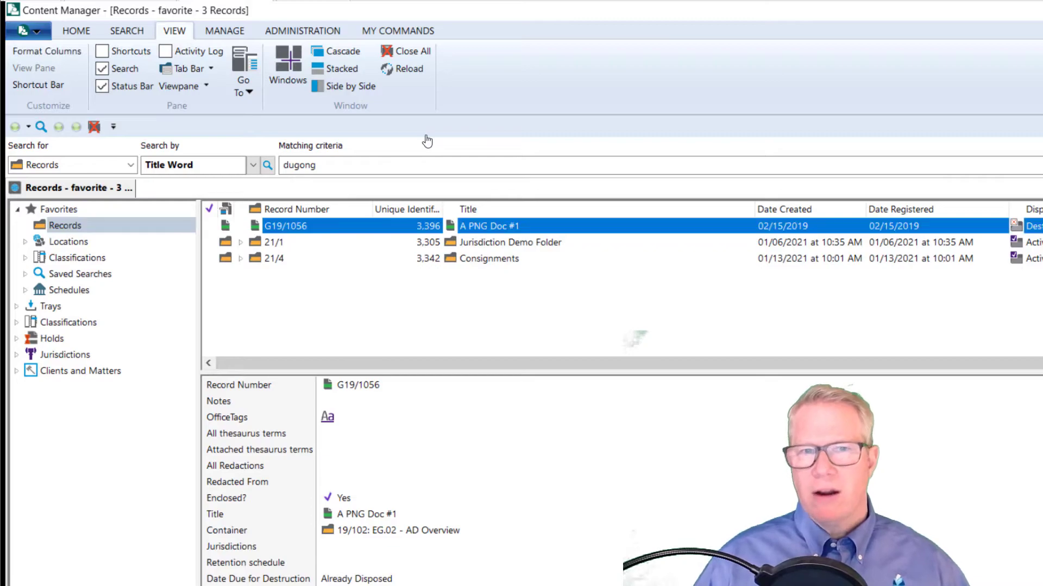
Switch to the Content Manager web client in the browser and refresh the page to load the updated Explorer configuration.
key("Tab")
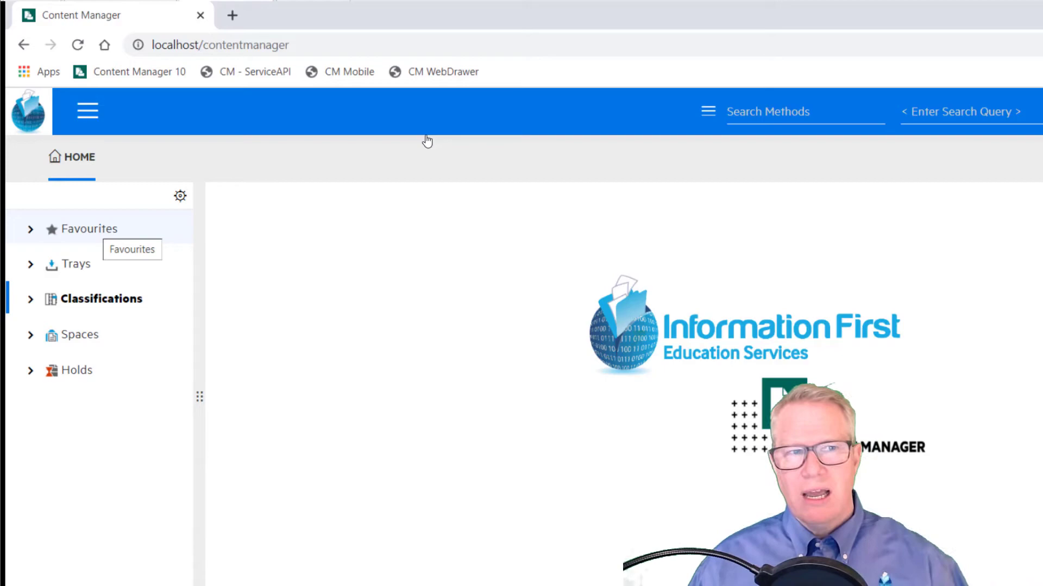
key("F5")
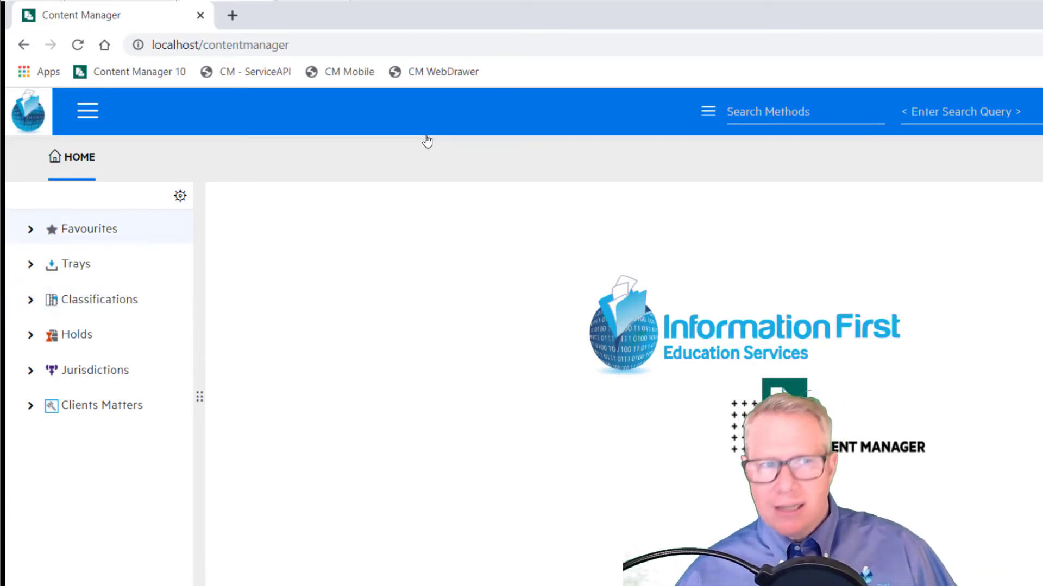
Display the favourite Records in the web client and expand the Classifications category to browse its entries.
left_click(89, 229)
left_click(103, 263)
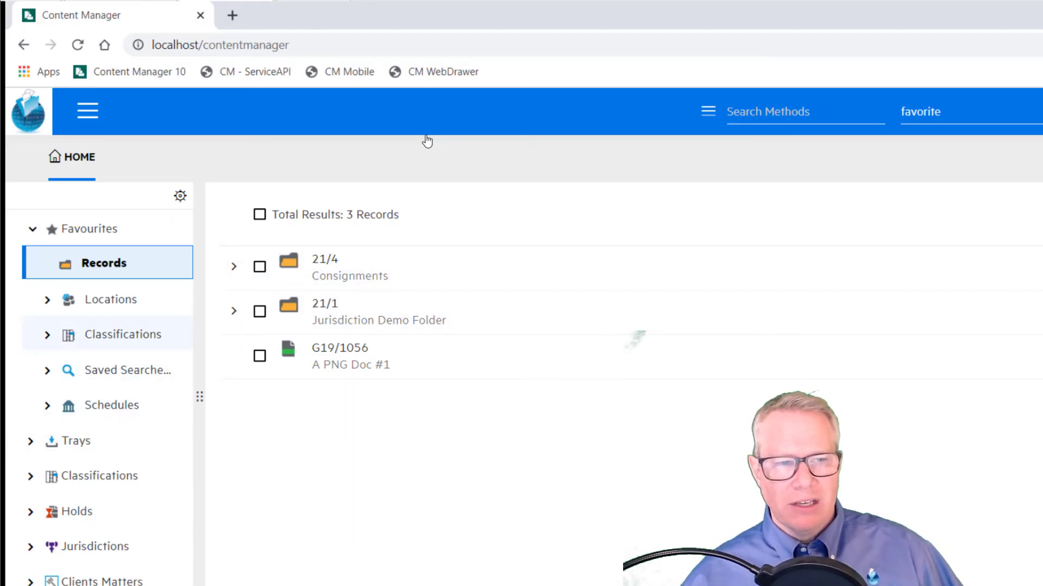
left_click(99, 476)
scroll(104, 415, "down", 4)
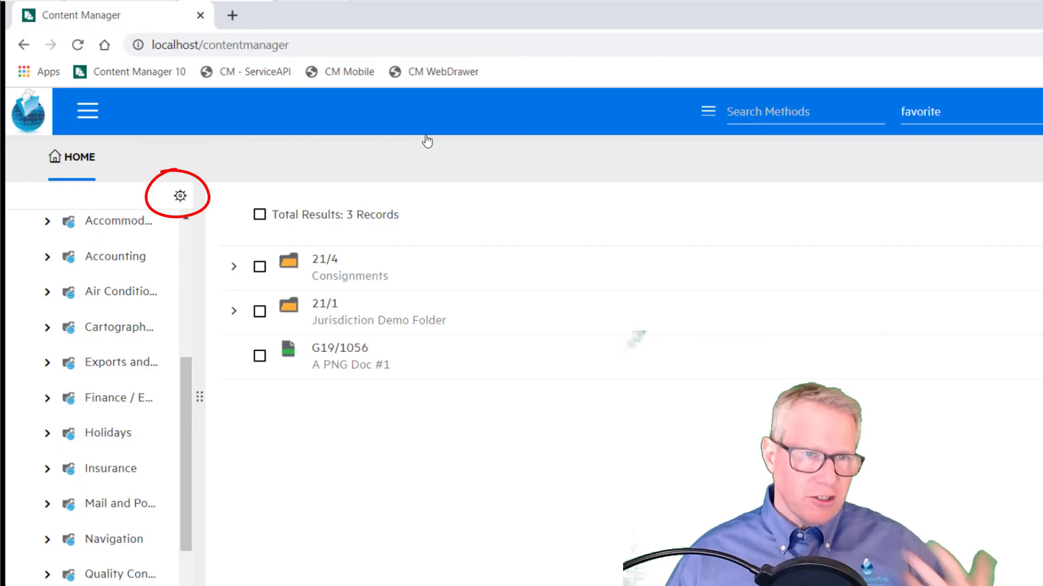
Configure the web Explorer by removing Holds and Jurisdictions from the top-level categories and Records Work Tray from the trays, and save.
left_click(180, 196)
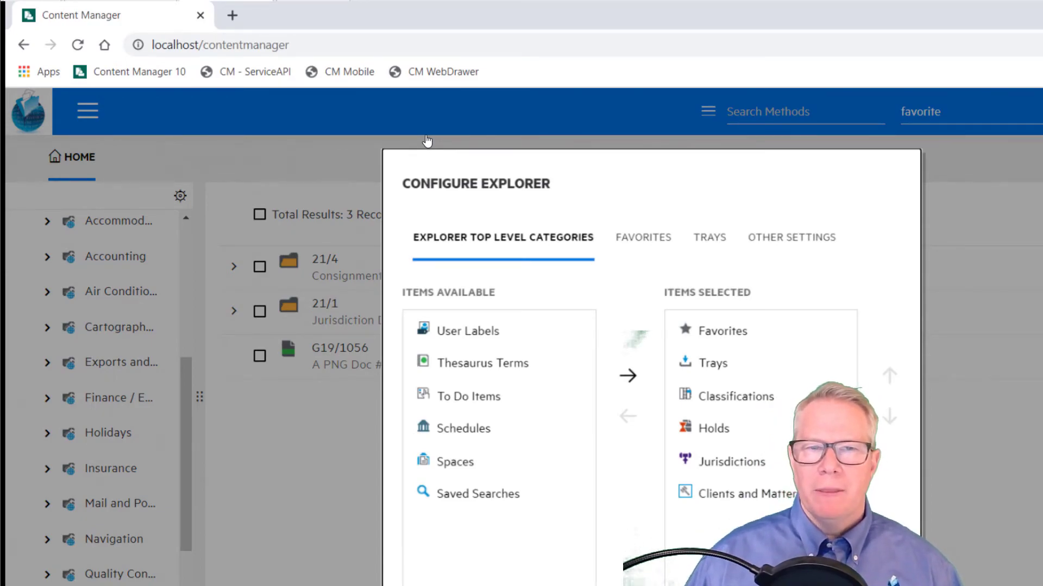
left_click(713, 429)
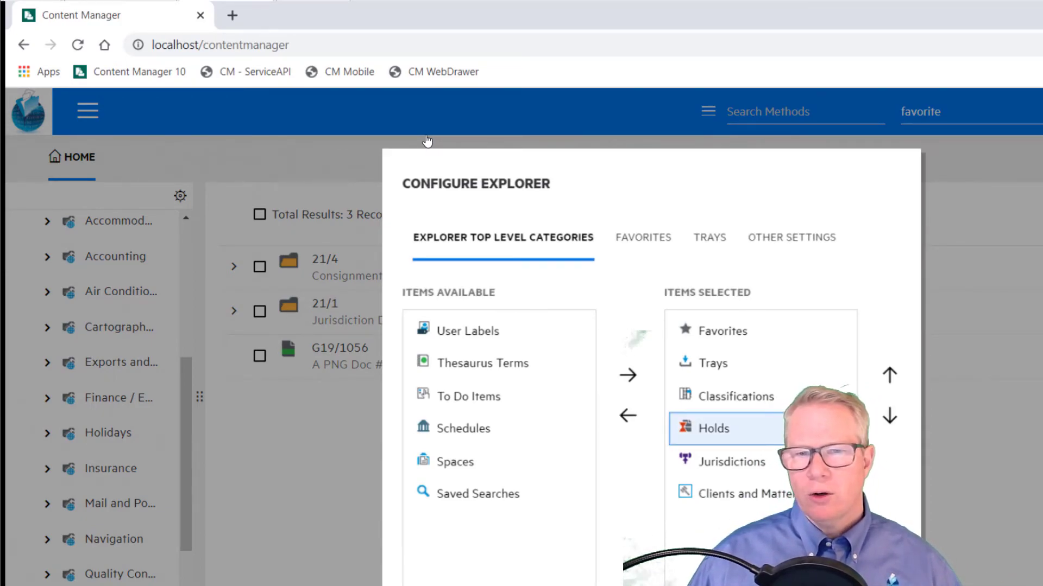
left_click(627, 417)
left_click(731, 428)
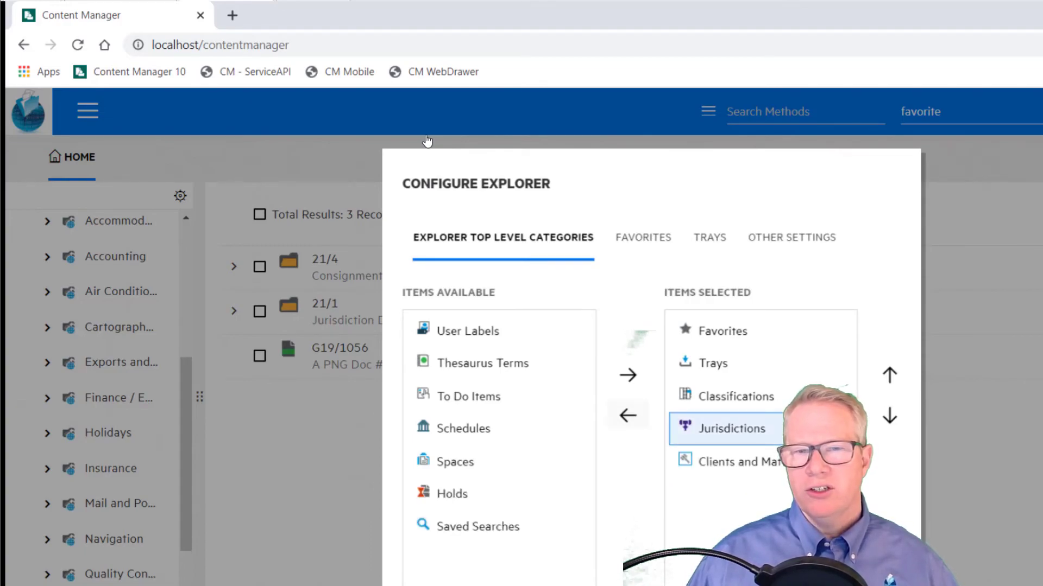
left_click(628, 416)
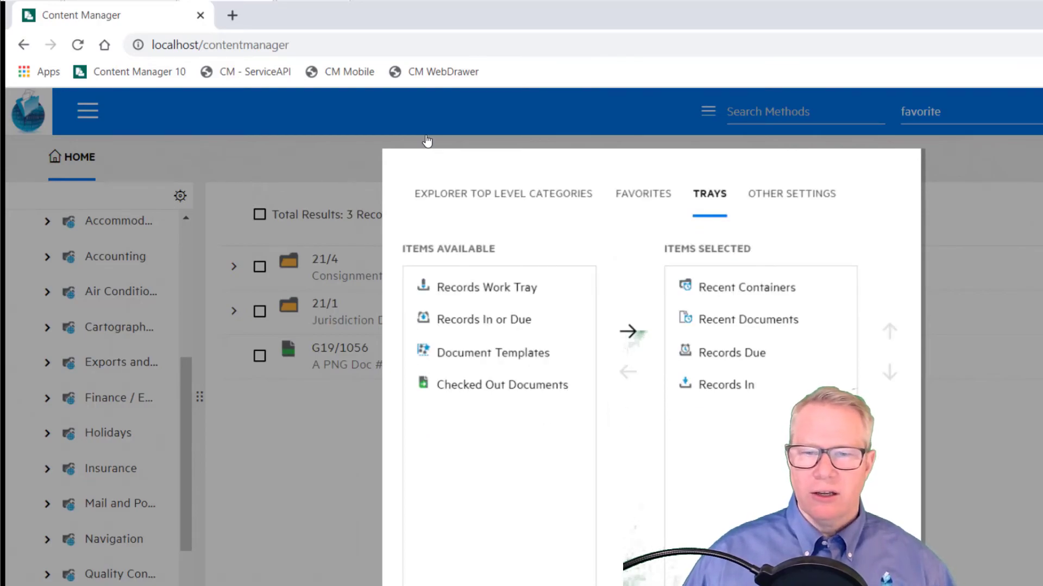
left_click(427, 141)
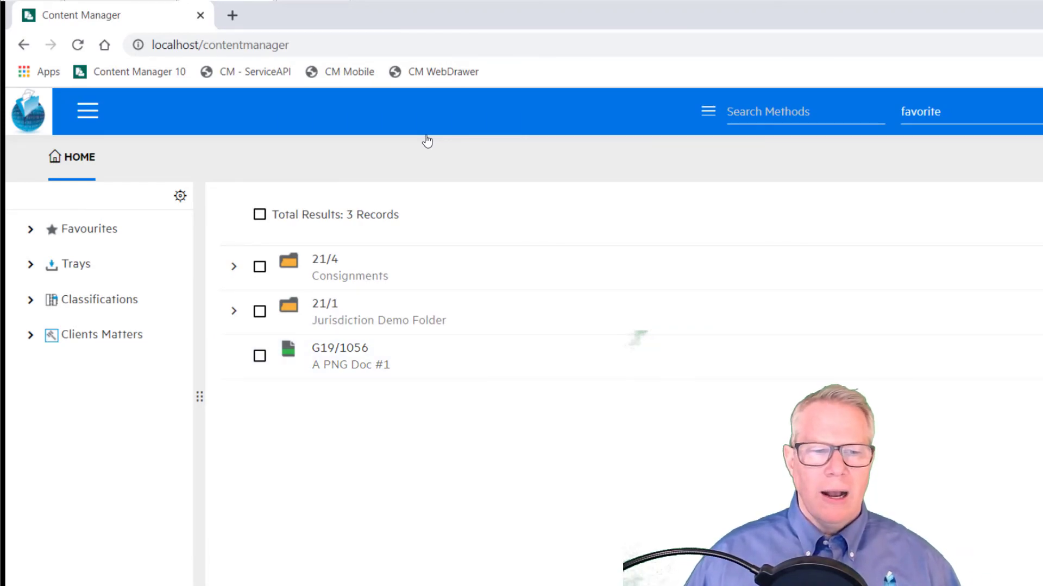
Switch back to the Content Manager desktop client and open a new Explorer window.
key("alt+Tab")
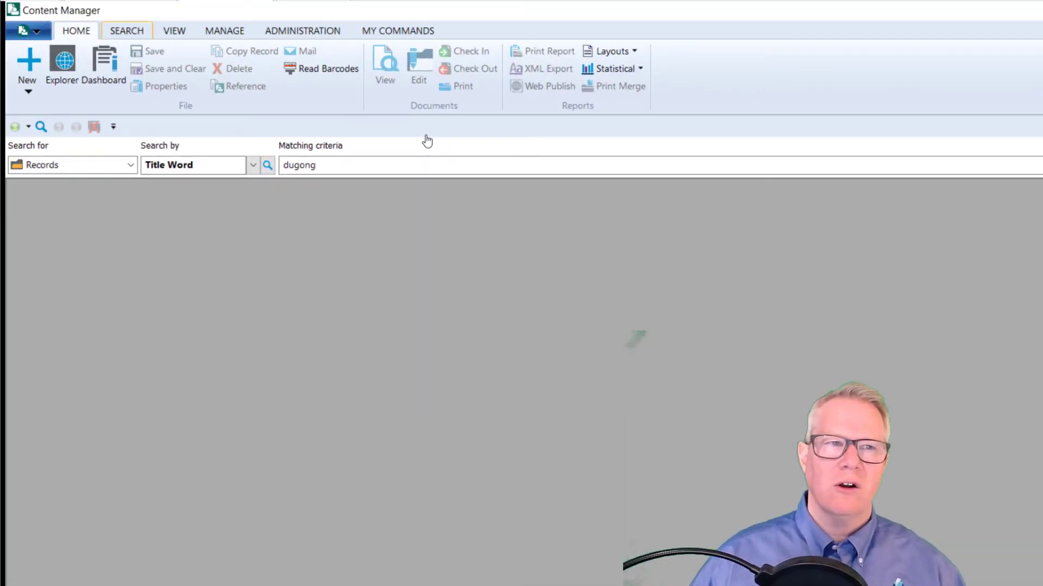
left_click(62, 70)
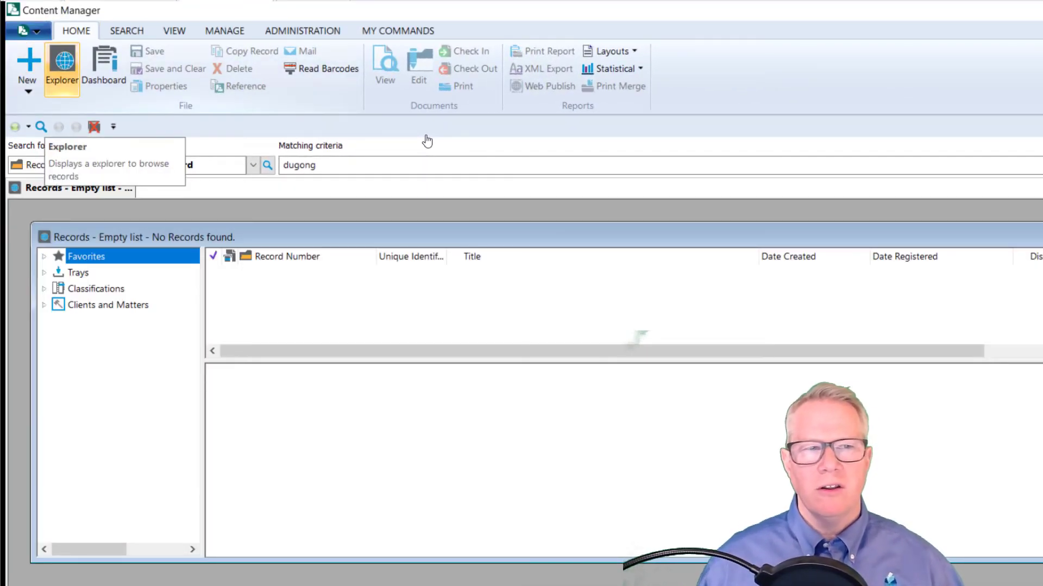